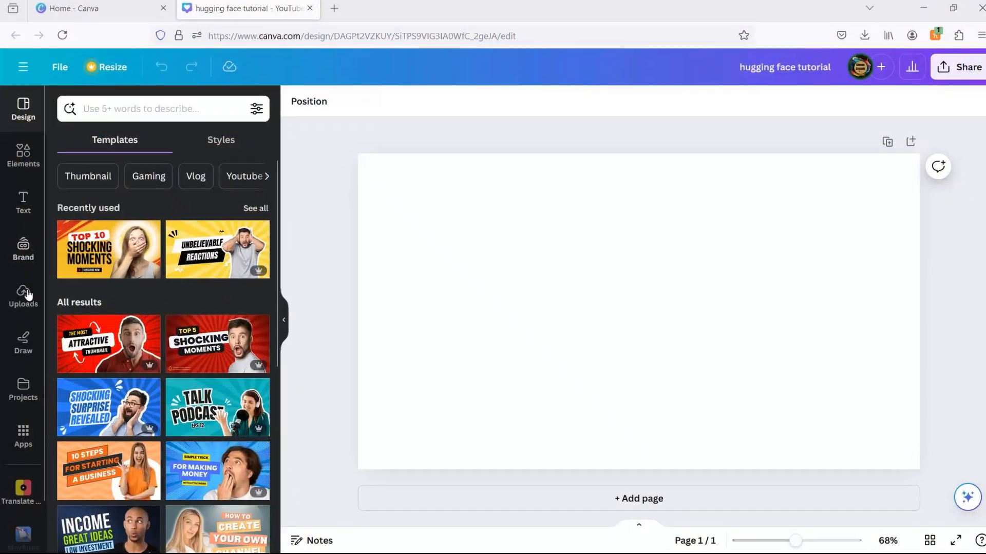
Step: Place the uploaded image of the robed man enlarged to full page height on the page's right half and remove its background
left_click(26, 293)
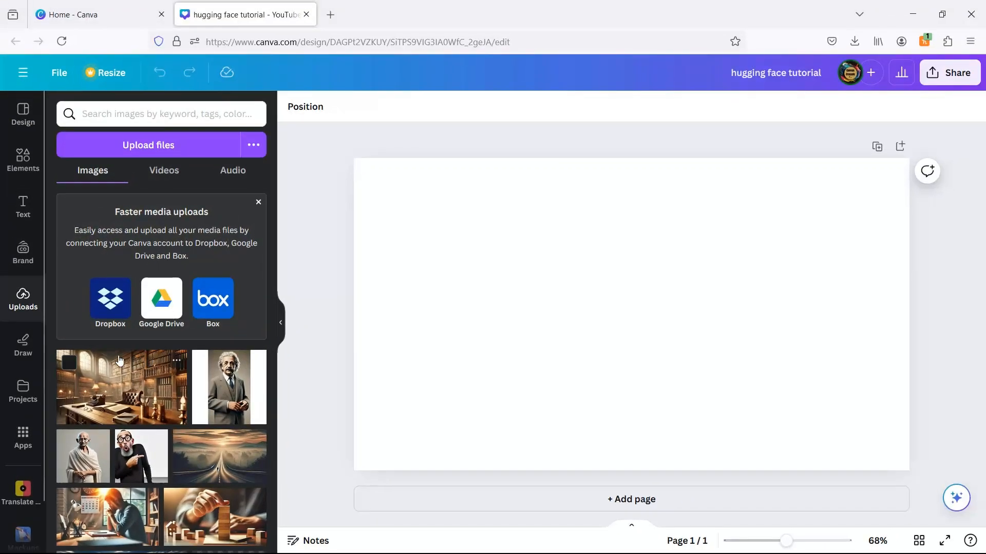
left_click(83, 454)
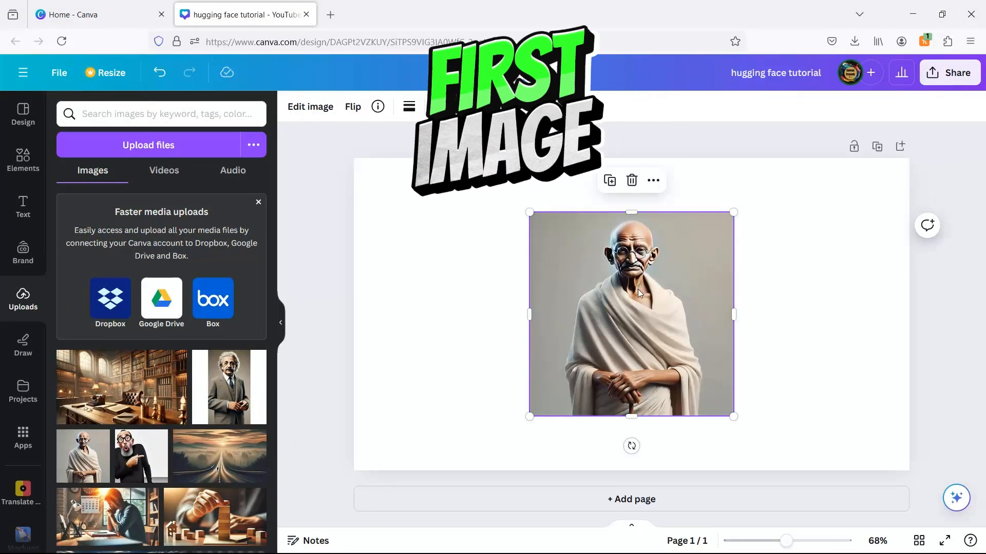
left_click_drag(638, 293, 778, 235)
left_click_drag(674, 365, 609, 503)
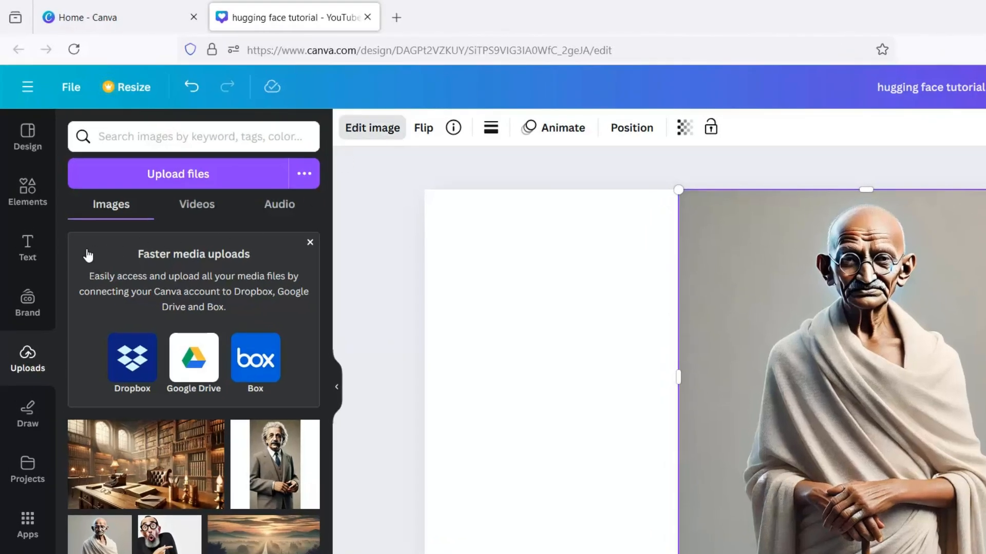
left_click(109, 237)
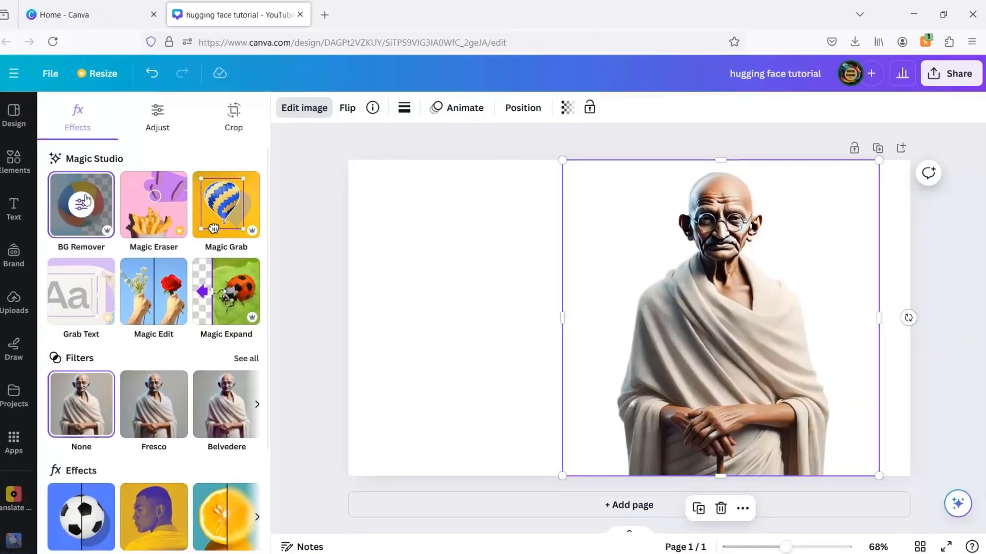
Step: Crop the empty sides of the robed man's image and shift the cutout closer to the page's right edge
left_click_drag(562, 319, 612, 325)
left_click_drag(868, 314, 825, 313)
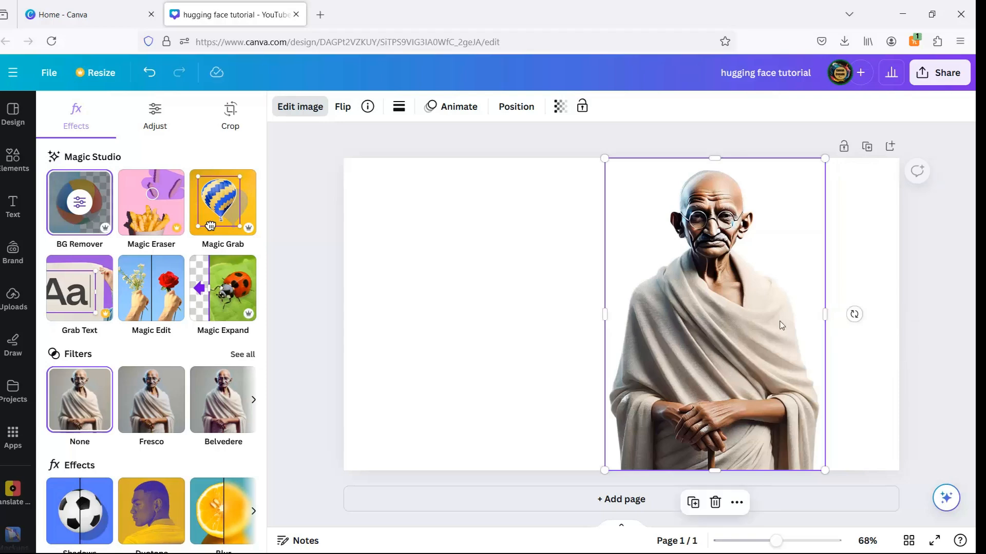
left_click_drag(734, 327, 777, 324)
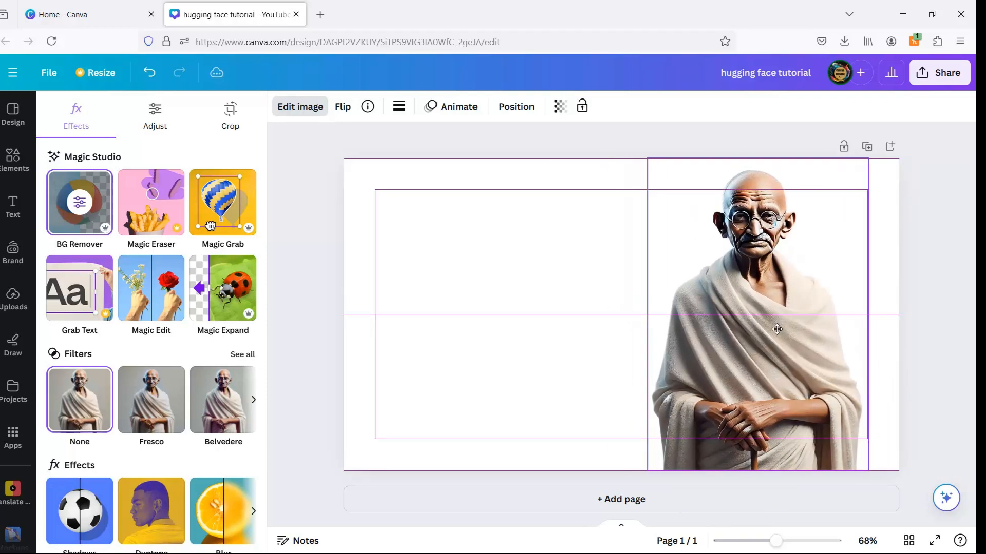
left_click(535, 280)
Step: Place the uploaded image of the man in the suit at full page height on the left half and remove its background
left_click(216, 396)
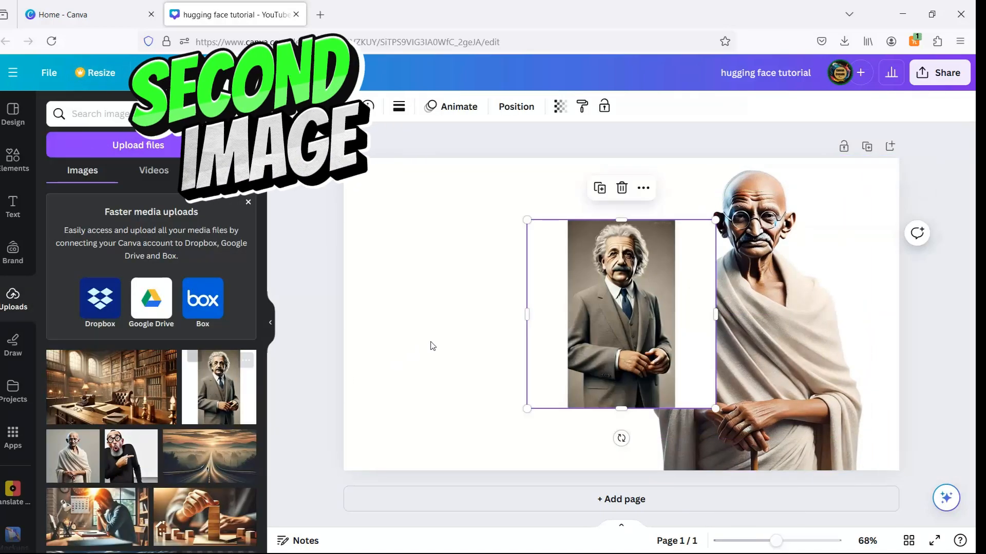
left_click_drag(595, 343, 396, 276)
left_click_drag(517, 346, 641, 470)
left_click(297, 107)
left_click(79, 203)
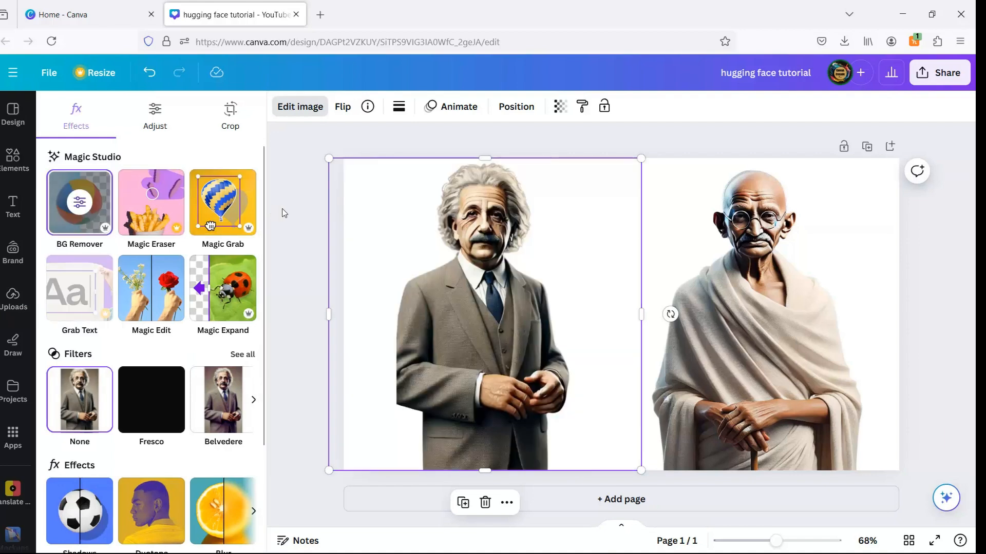
left_click(311, 216)
Step: Crop the empty sides of the suited man's image and shift the cutout slightly toward the page's left edge
left_click(482, 270)
left_click_drag(641, 315, 574, 314)
left_click_drag(326, 313, 392, 314)
left_click_drag(507, 328, 488, 327)
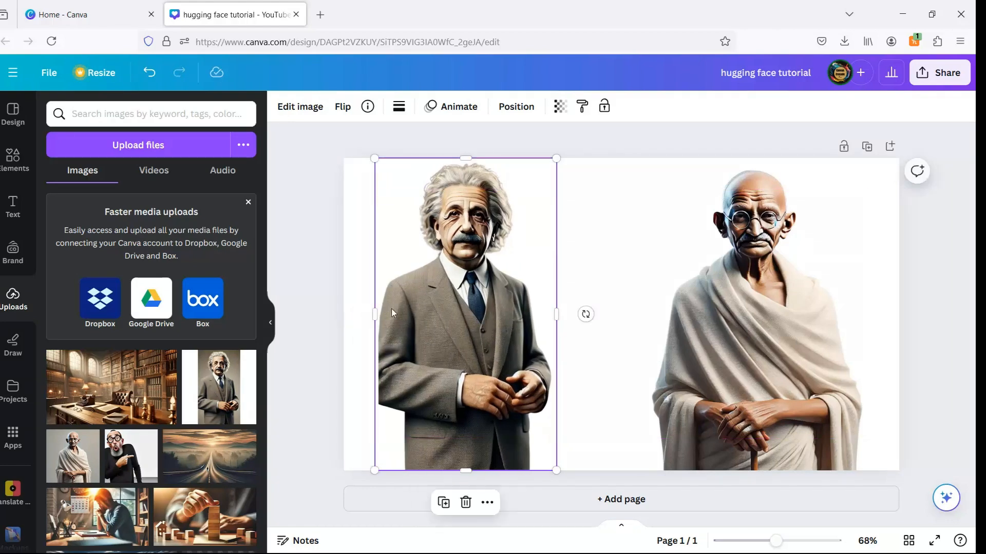
left_click(293, 289)
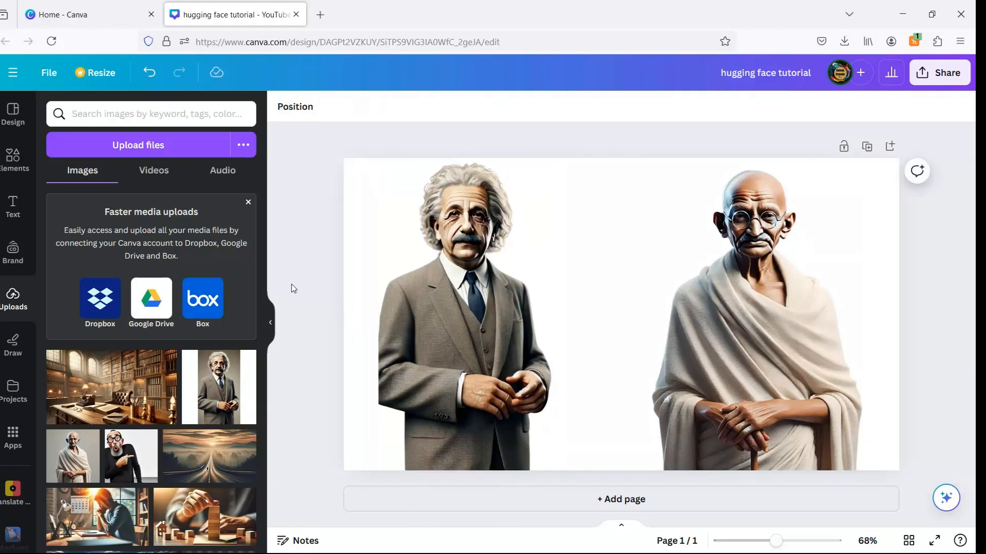
Step: Add the uploaded library image and set it as the page background behind both men
left_click(105, 391)
right_click(649, 311)
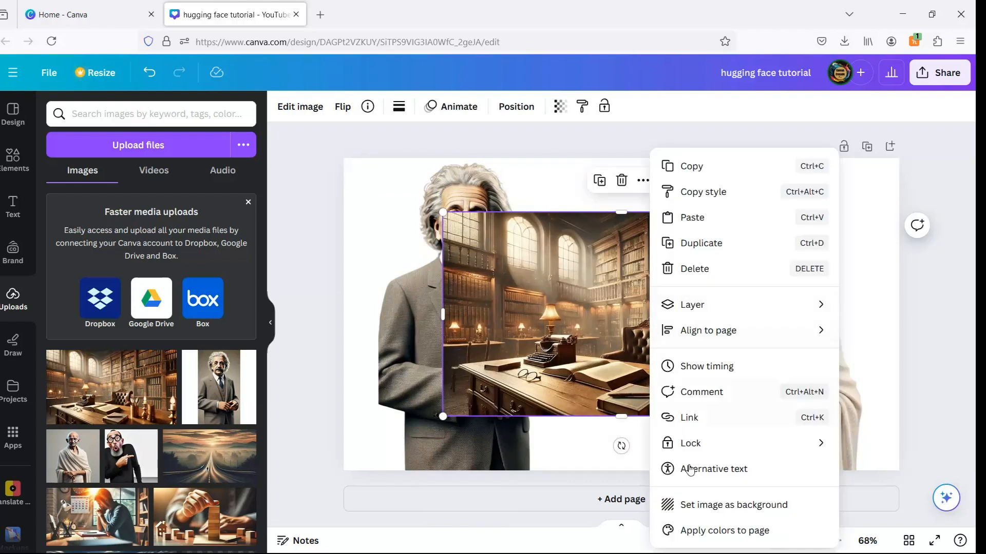
left_click(700, 505)
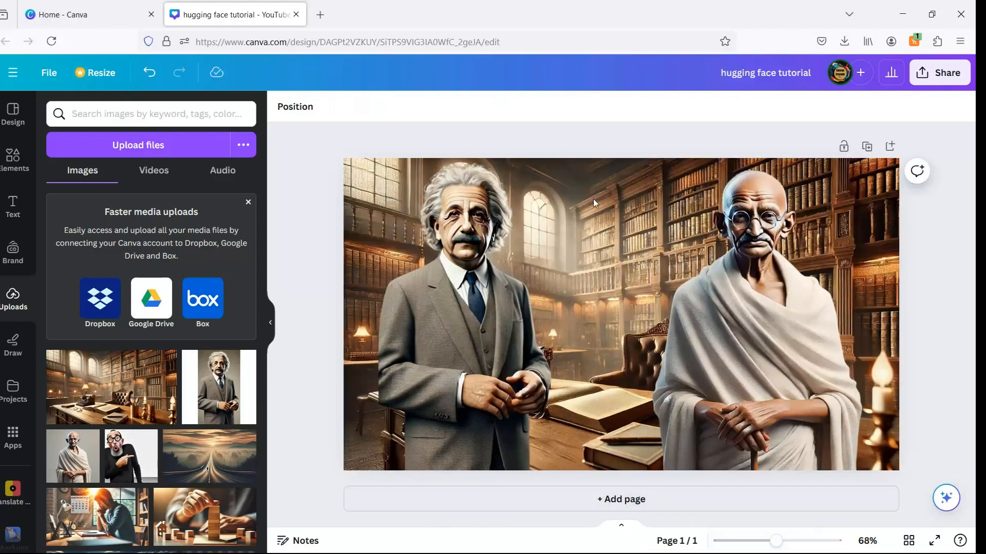
Step: Blur the whole library background image with an intensity of 40
left_click(594, 203)
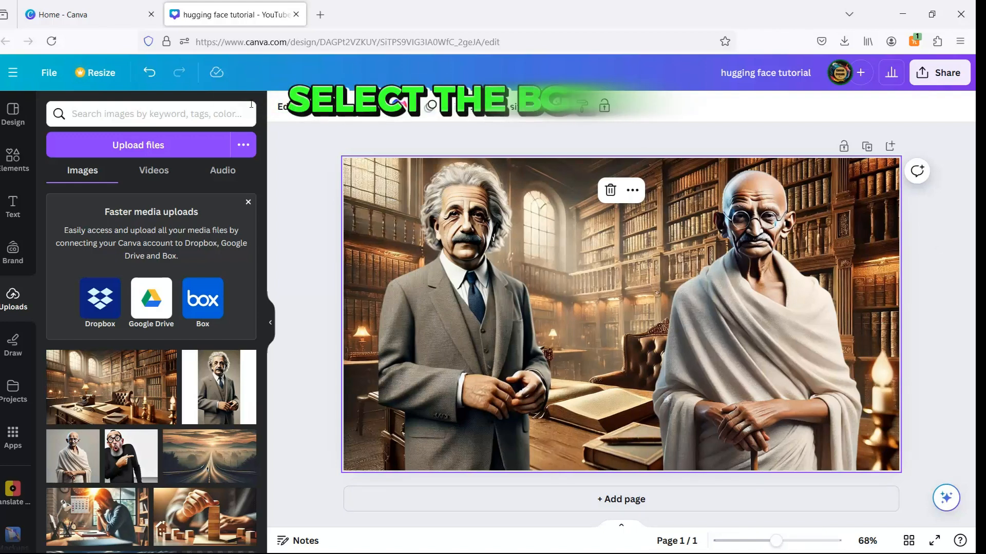
left_click(285, 107)
scroll(205, 349, "down", 2)
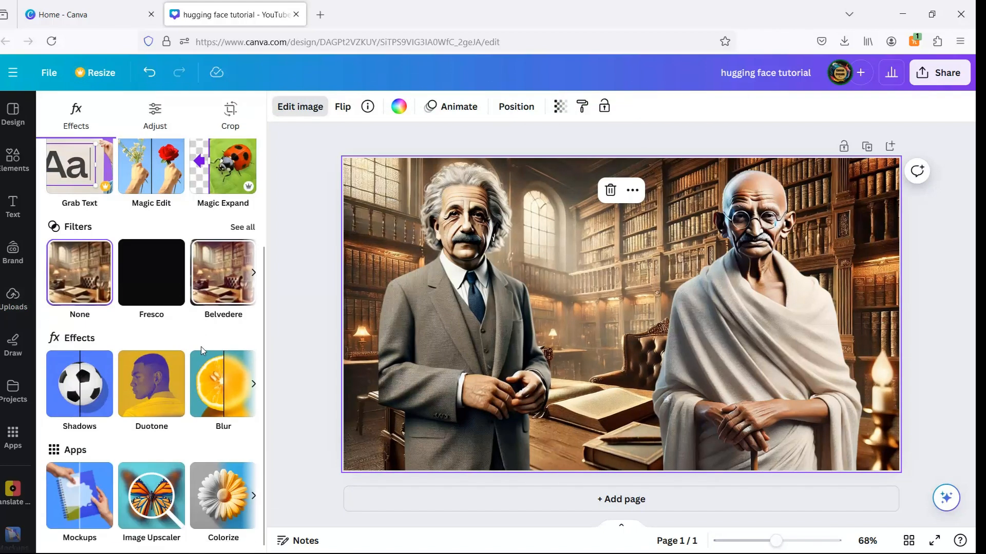
left_click(233, 392)
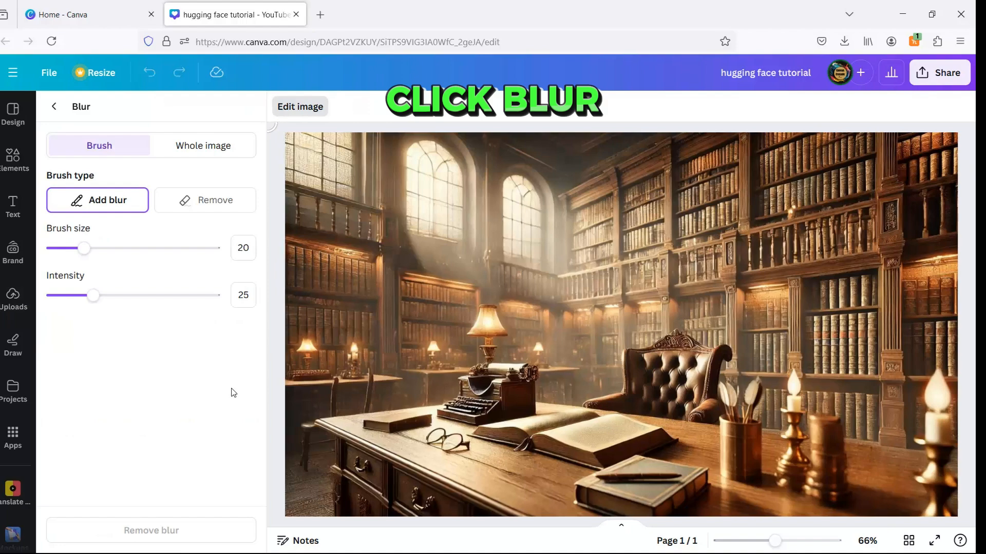
left_click(202, 145)
left_click_drag(76, 209, 119, 206)
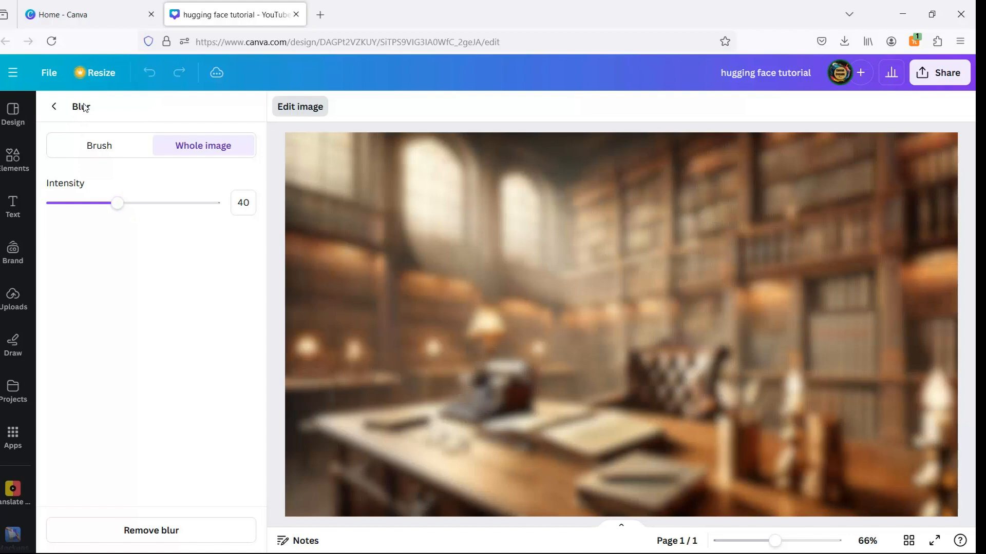
left_click(55, 108)
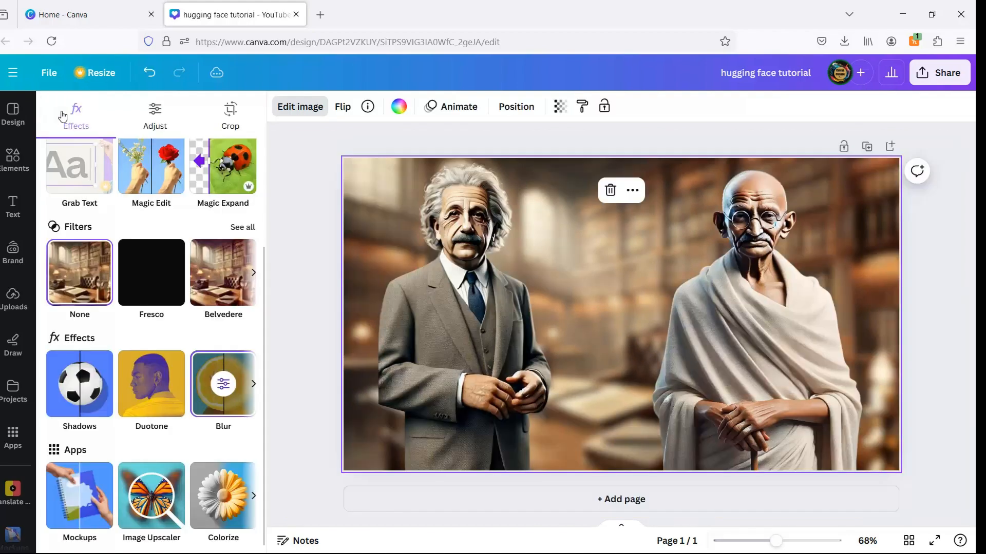
Step: Download the finished design as a PNG at 1,280 × 720 px
left_click(939, 73)
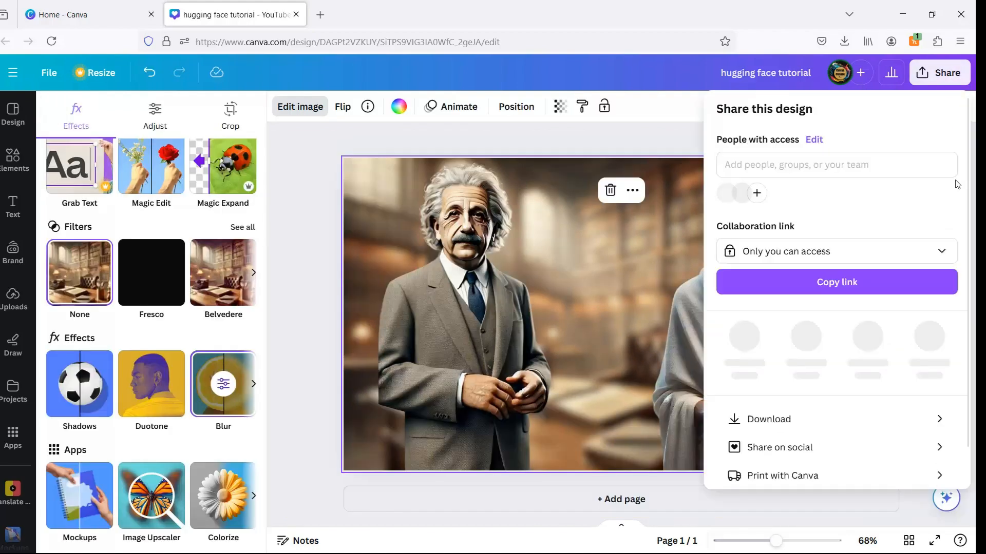
left_click(820, 417)
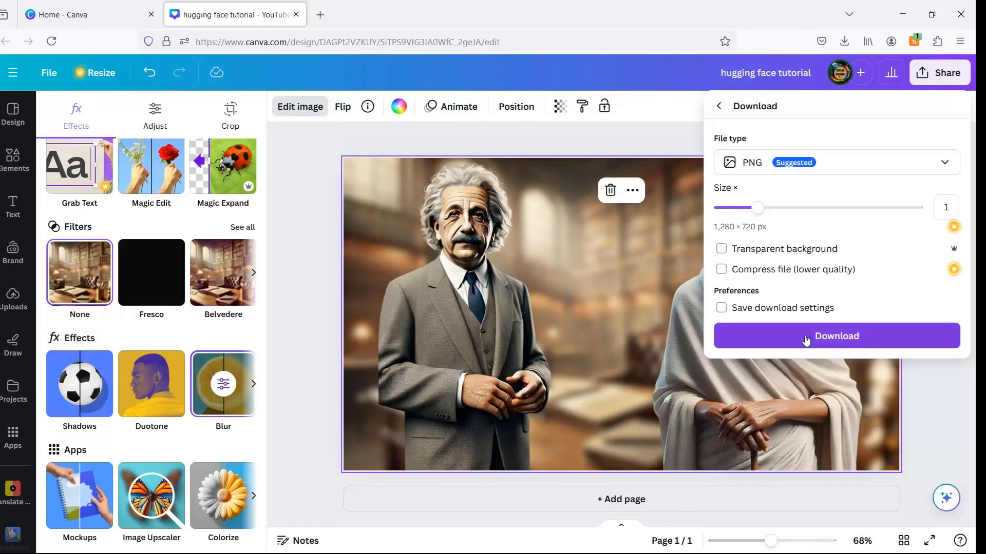
left_click(805, 337)
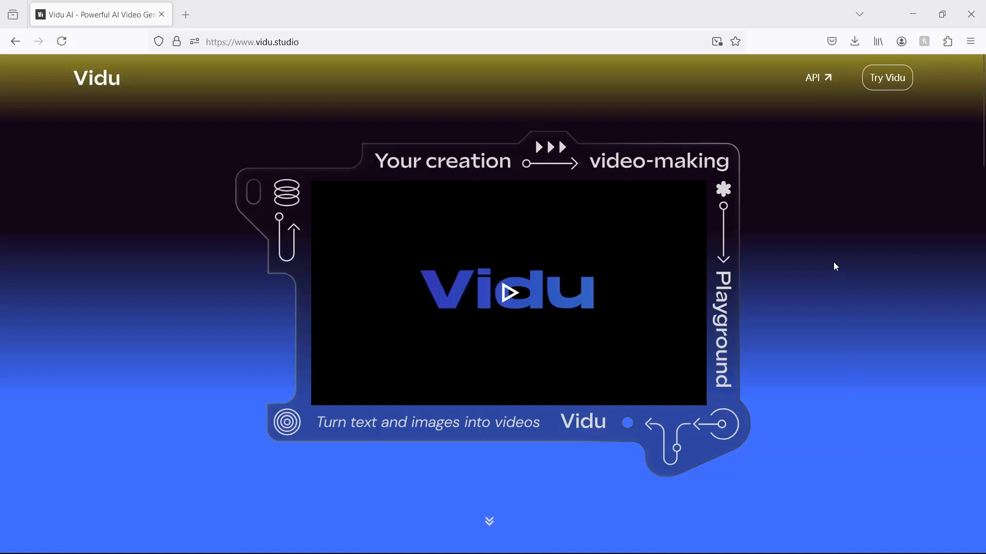
Step: Open the video creation page in Vidu, skipping the introductory tips, and upload the "hugging face tutorial" image from the Video 131 Images folder
left_click(887, 88)
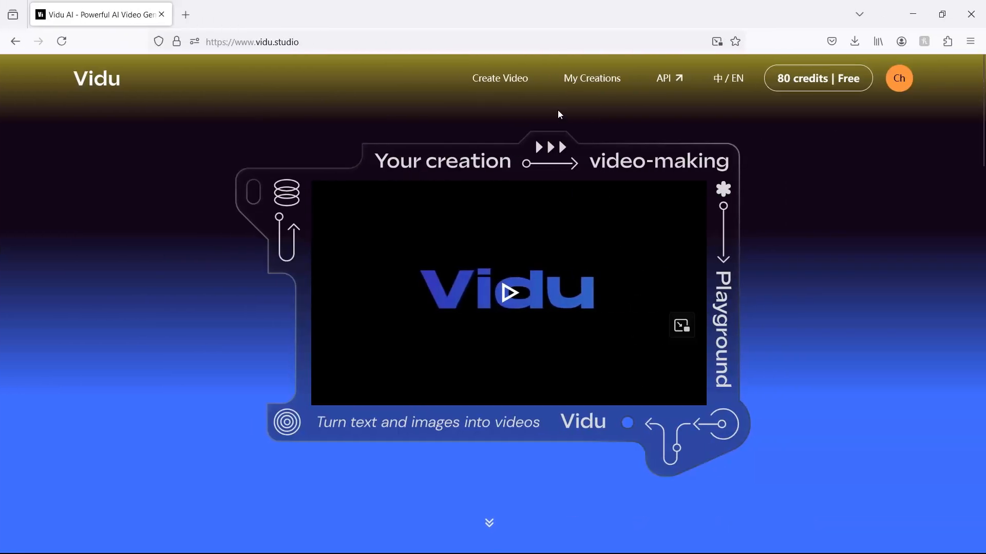
left_click(499, 81)
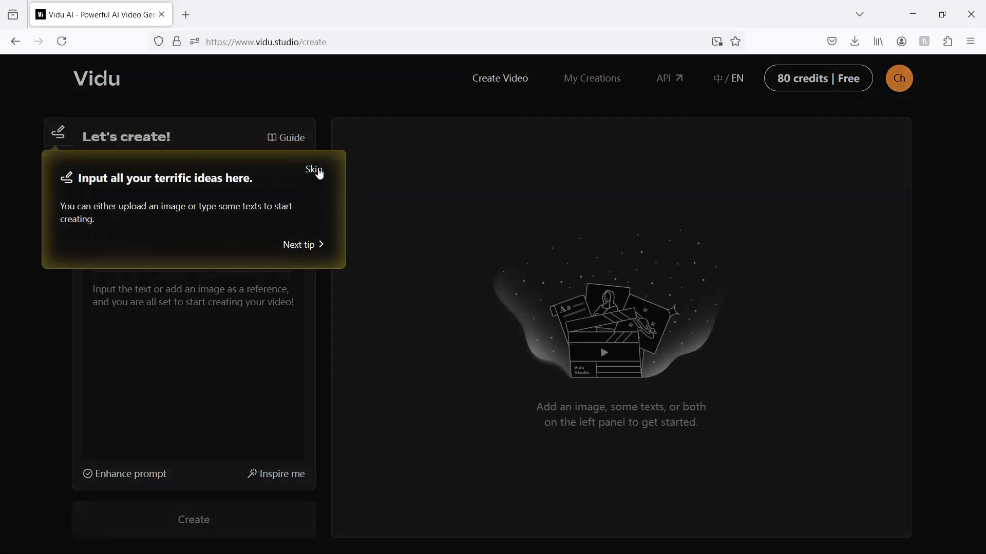
left_click(314, 171)
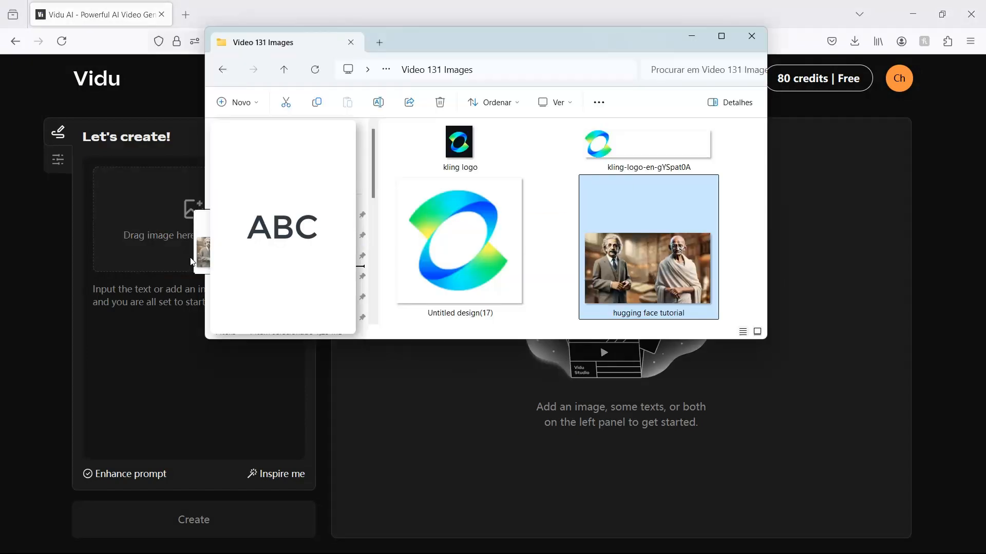
left_click_drag(203, 241, 159, 239)
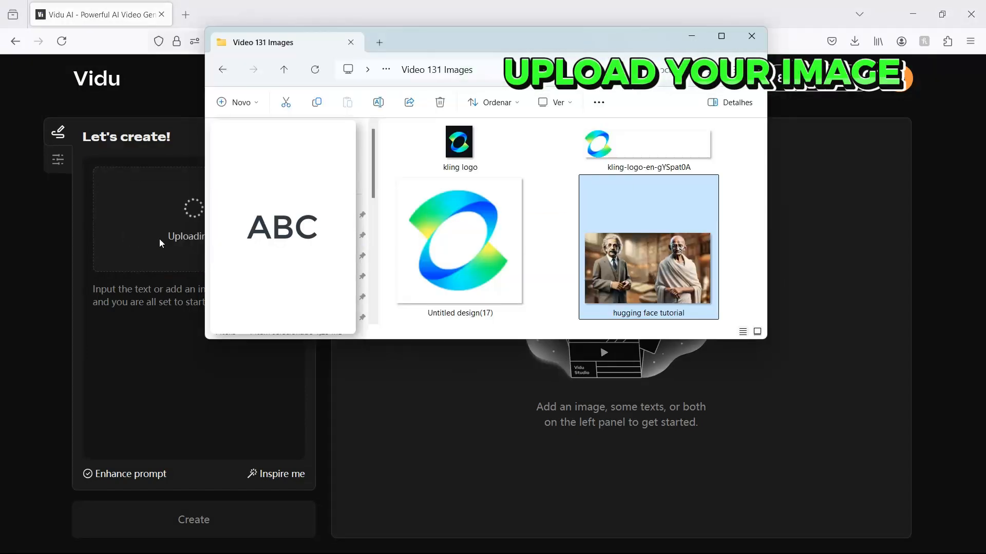
left_click(692, 36)
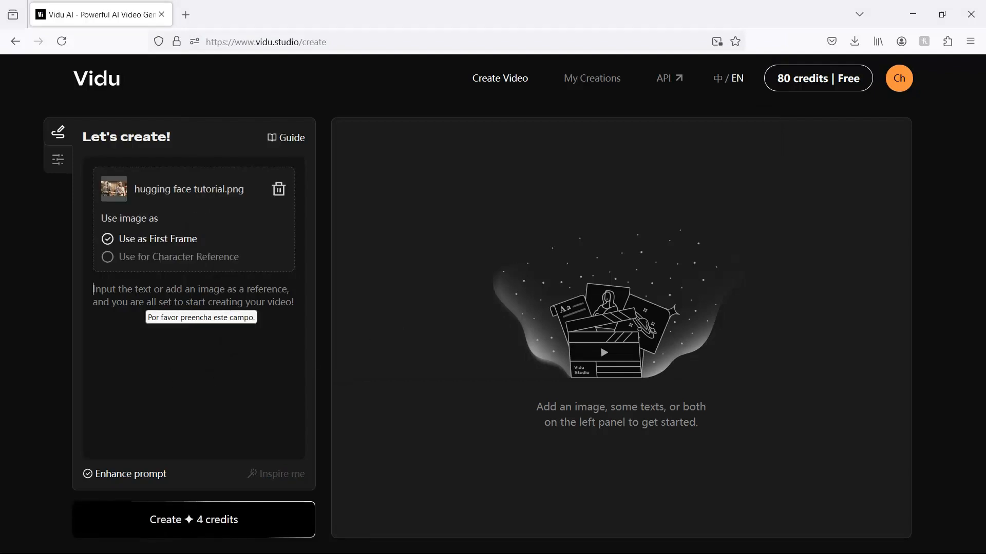
Step: Generate a video from the uploaded image with the prompt "two people hugging each other"
type("two")
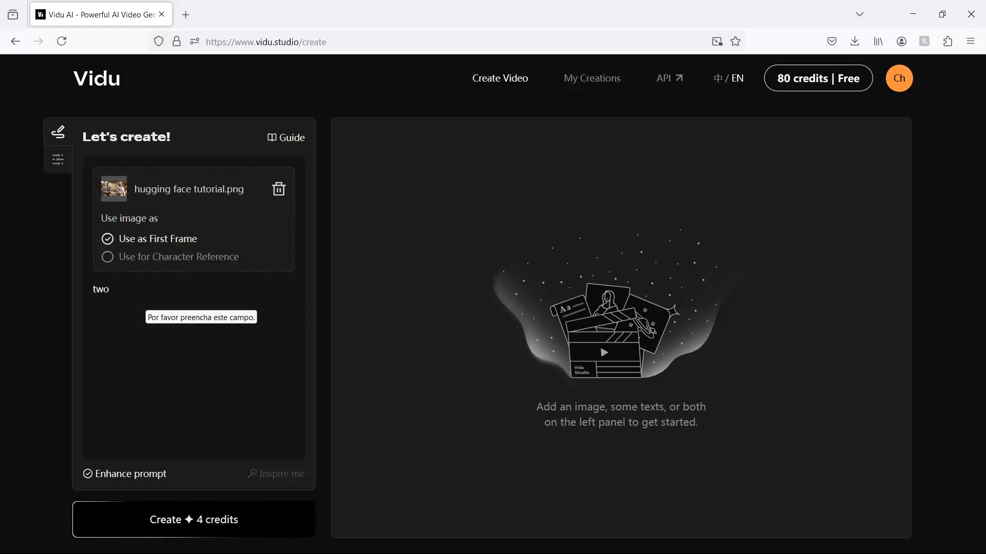
type(" p")
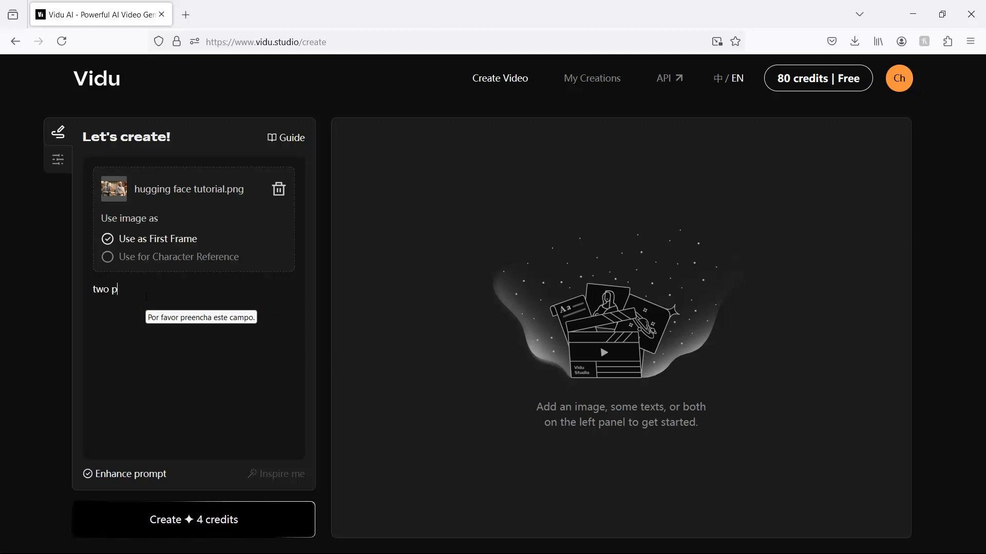
type("eople hu")
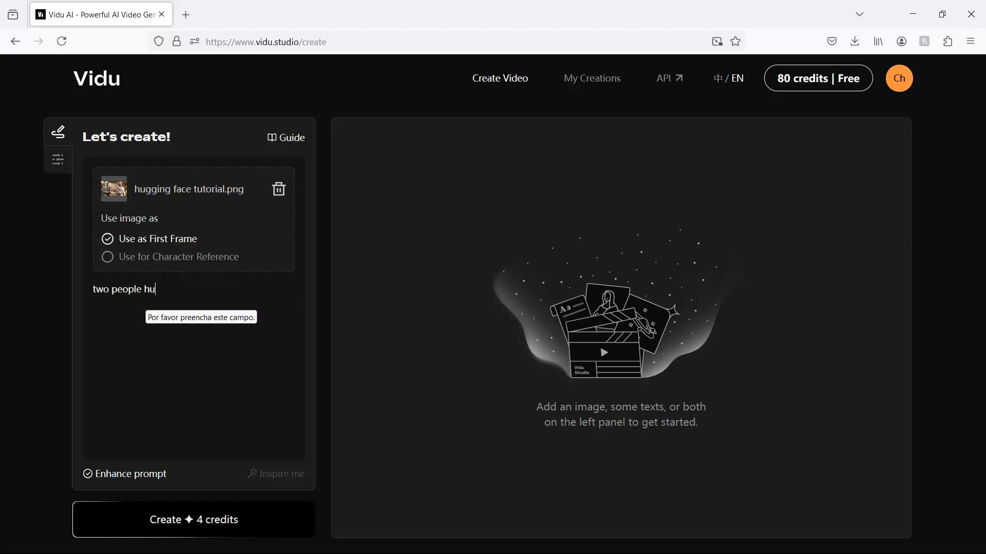
type("gging ea")
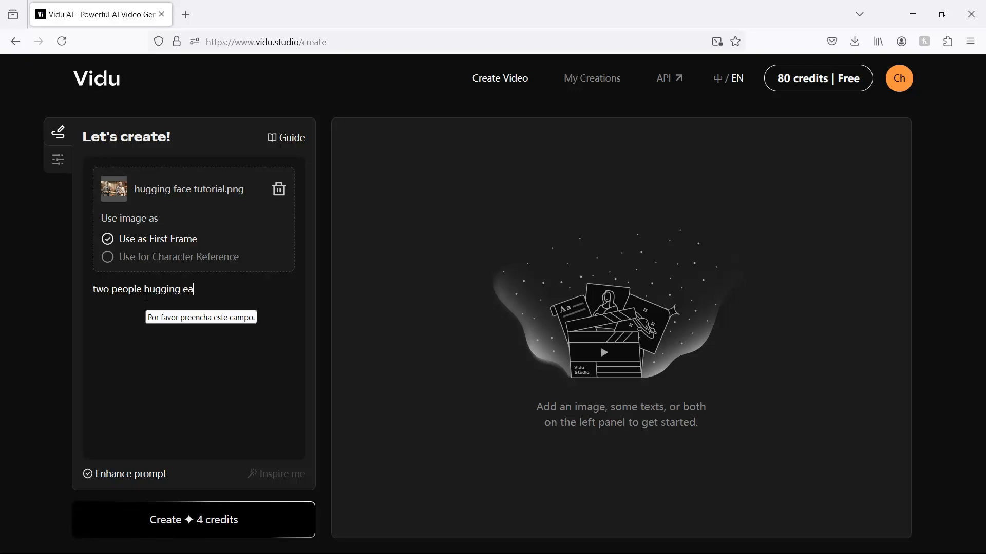
type("ch other")
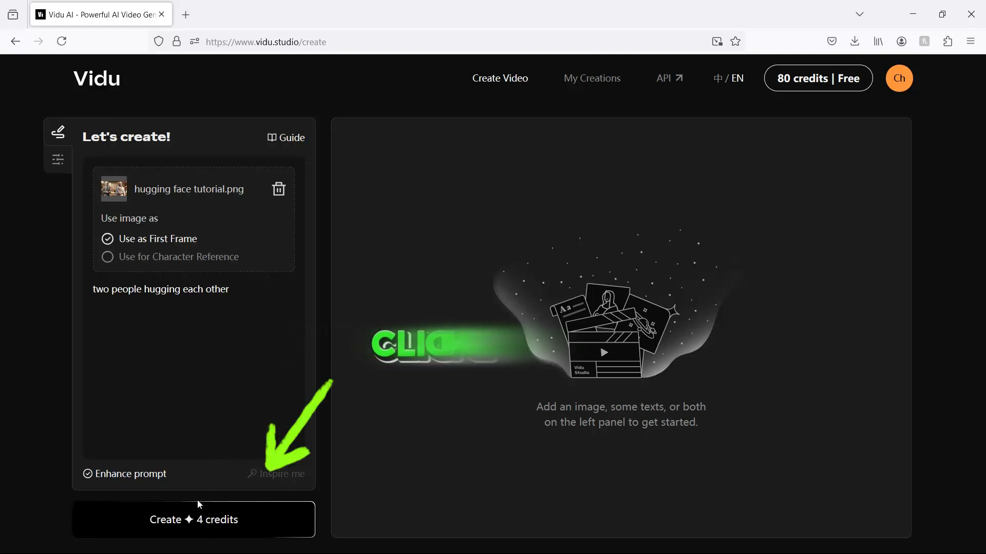
left_click(180, 519)
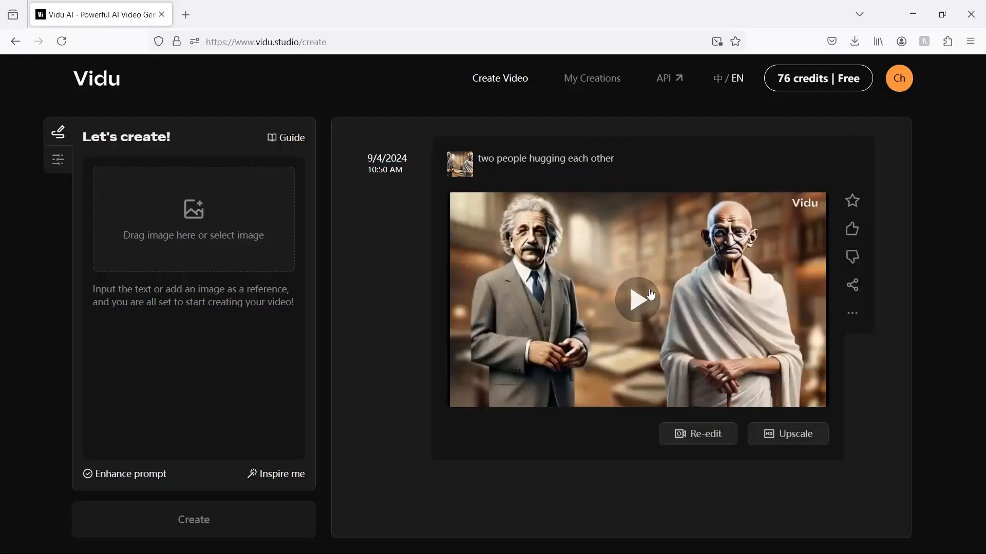
Step: Play the generated hugging video and download it
left_click(654, 299)
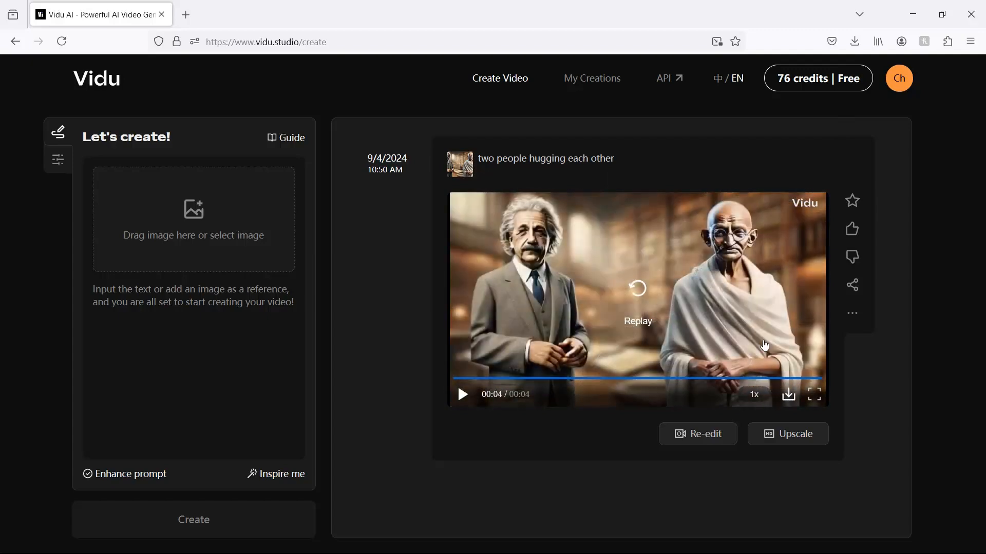
left_click(789, 396)
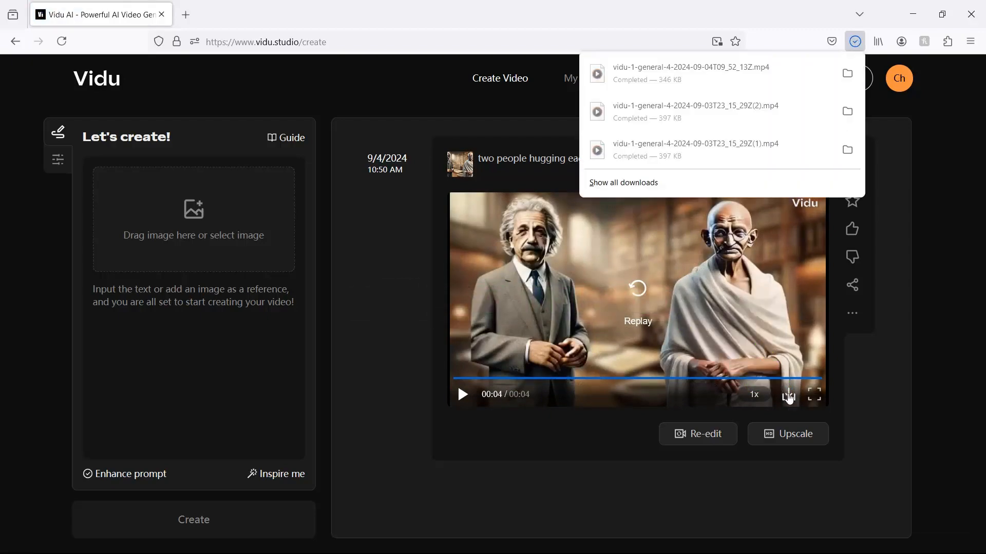